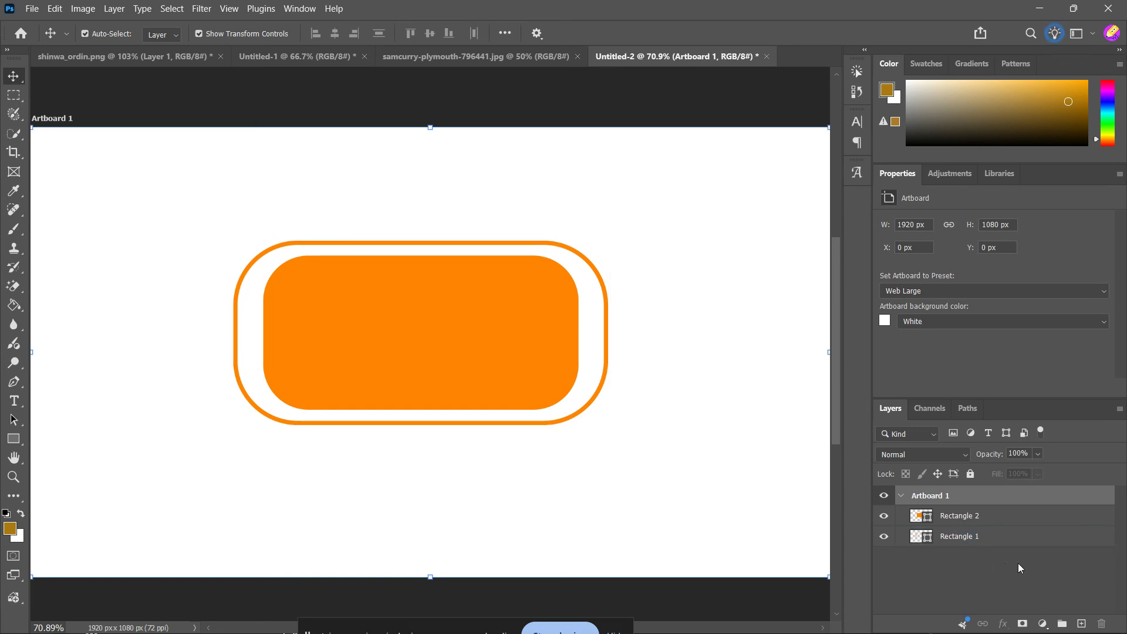
Enable the Drop Shadow effect on the Rectangle 2 layer and display its settings.
{"action": "left_click", "coordinate": [1059, 534]}
{"action": "left_click", "coordinate": [1049, 521]}
{"action": "left_click", "coordinate": [1010, 536]}
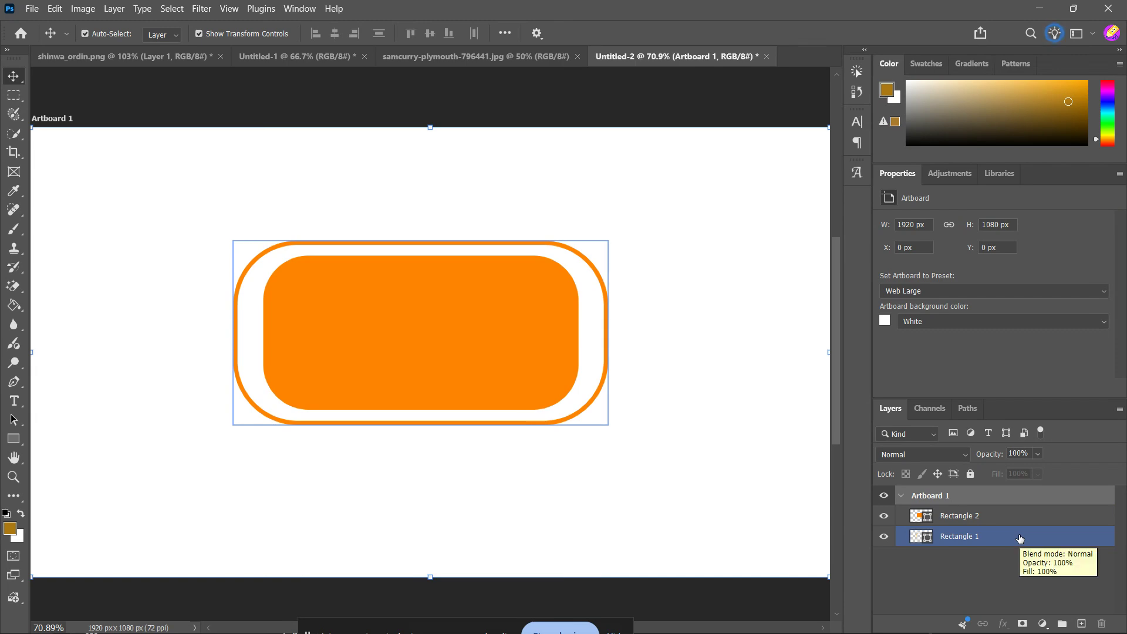
{"action": "left_click", "coordinate": [1023, 519]}
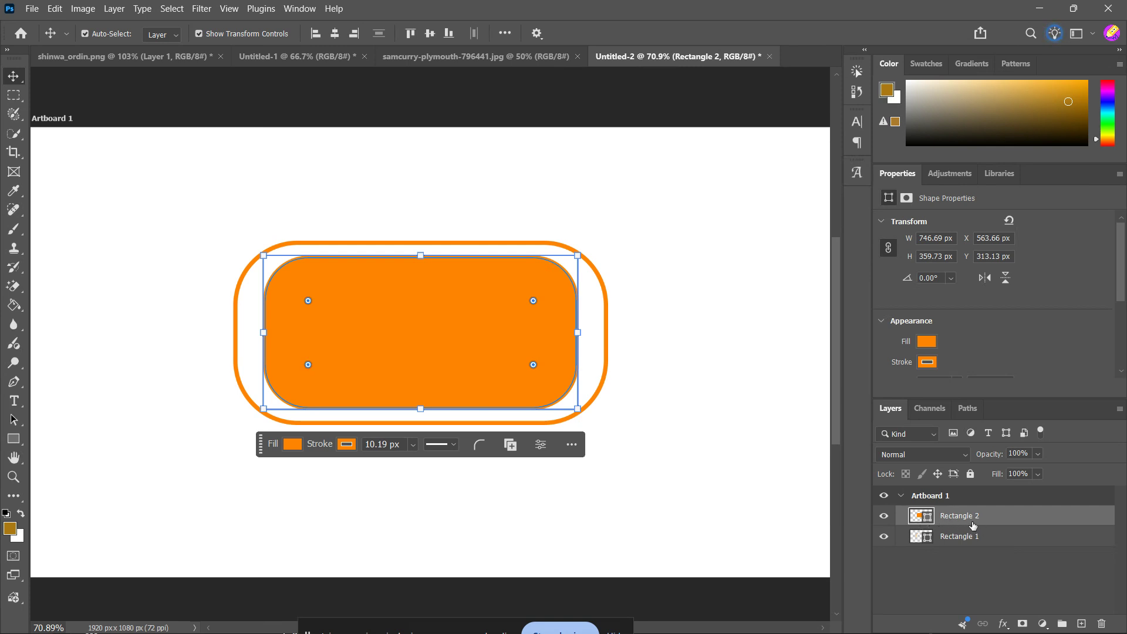
{"action": "double_click", "coordinate": [1030, 519]}
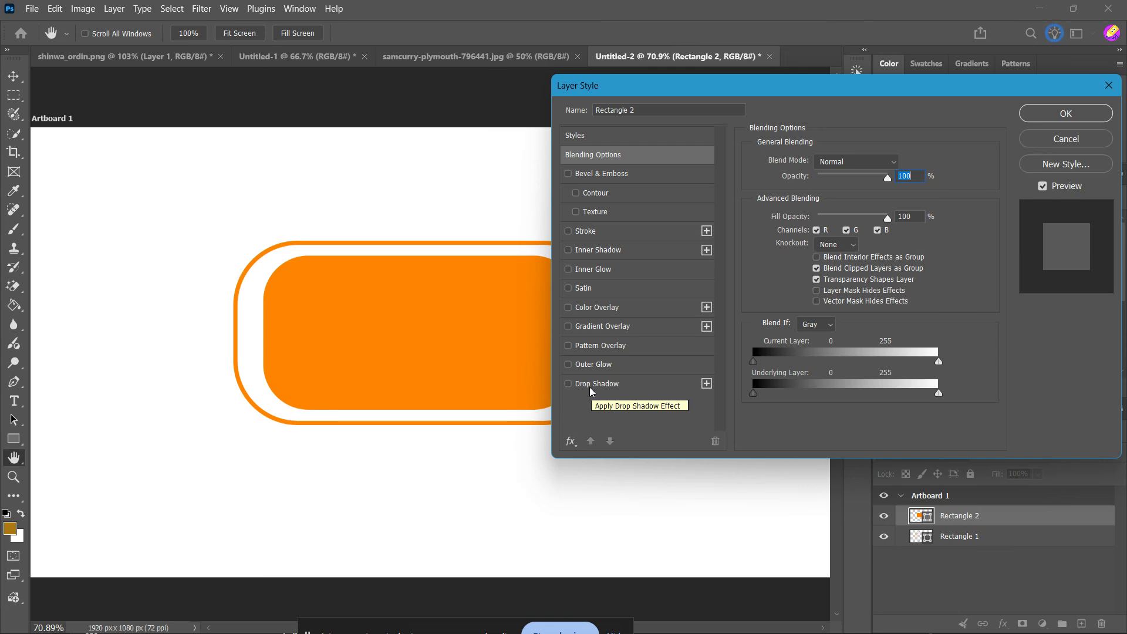
{"action": "left_click", "coordinate": [568, 387]}
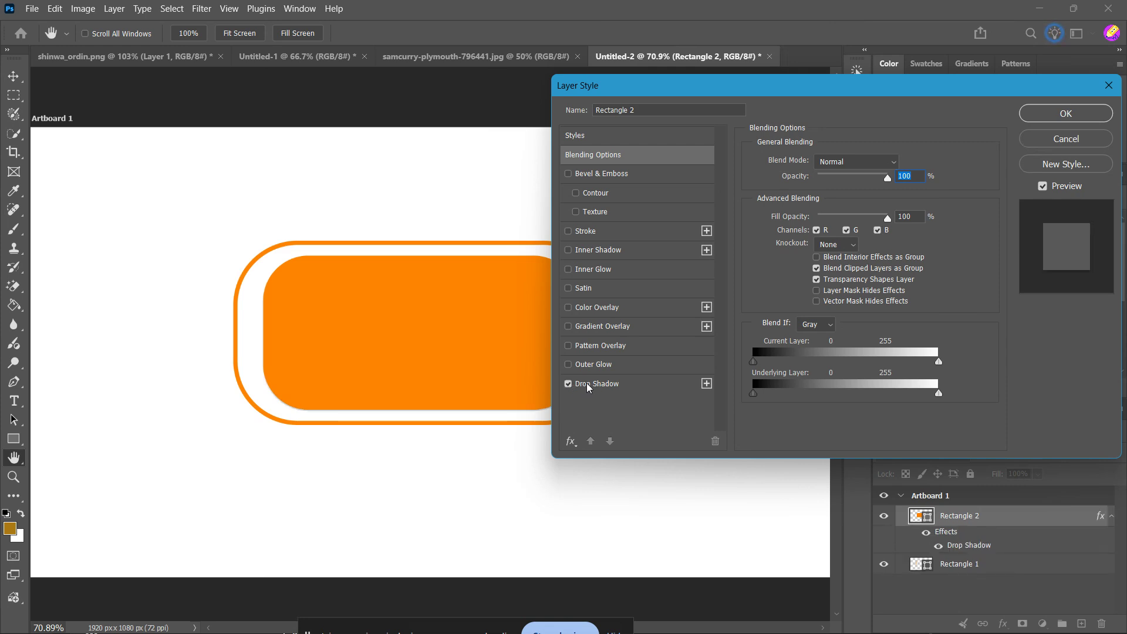
{"action": "left_click", "coordinate": [588, 387]}
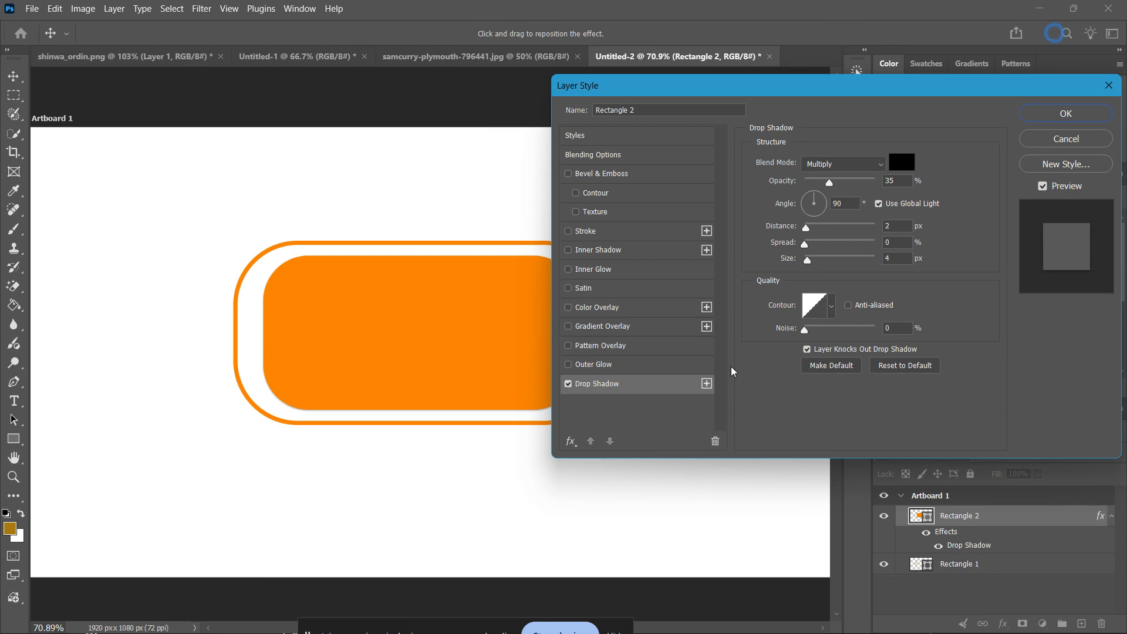
{"action": "left_click_drag", "start_coordinate": [754, 94], "coordinate": [812, 79]}
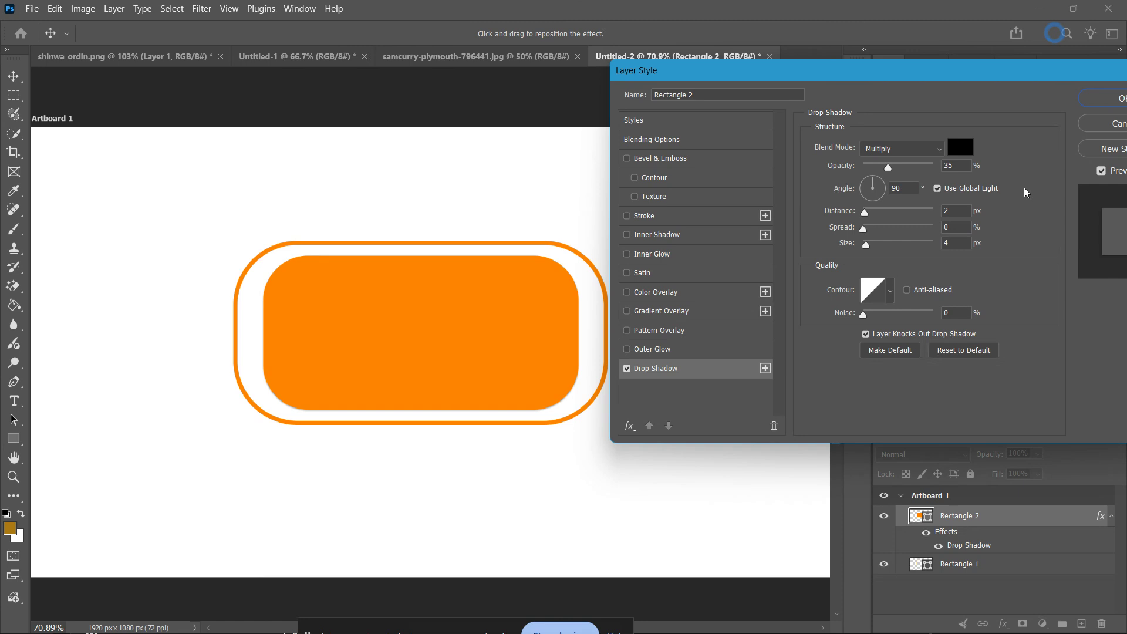
Keep the drop shadow's blend mode on Multiply and set its opacity to 51%.
{"action": "left_click", "coordinate": [935, 150]}
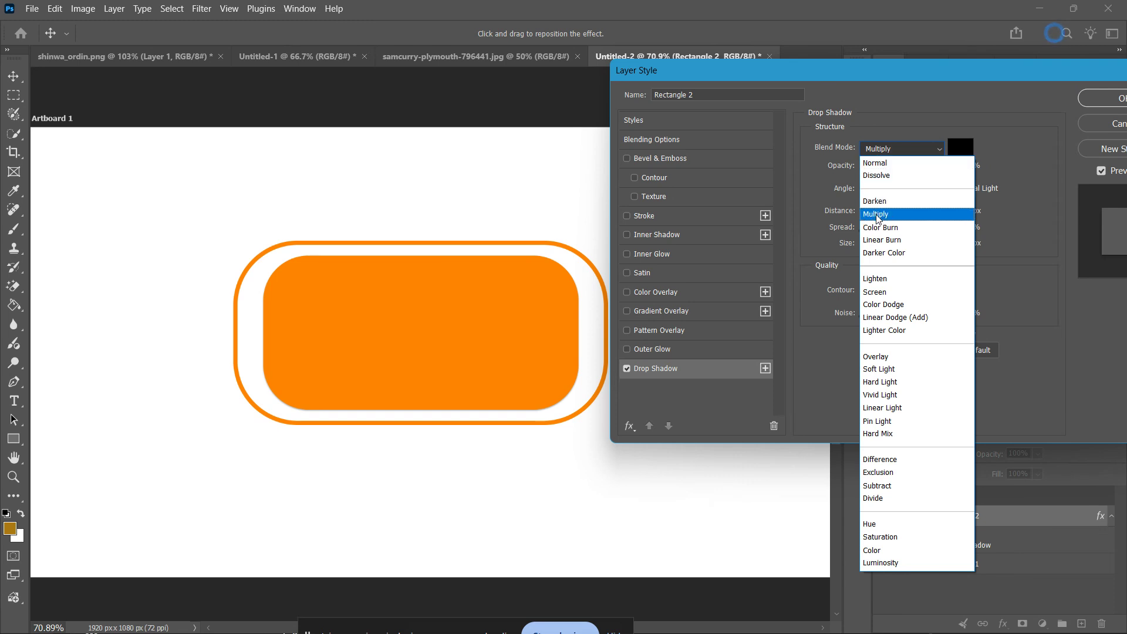
{"action": "left_click", "coordinate": [989, 130]}
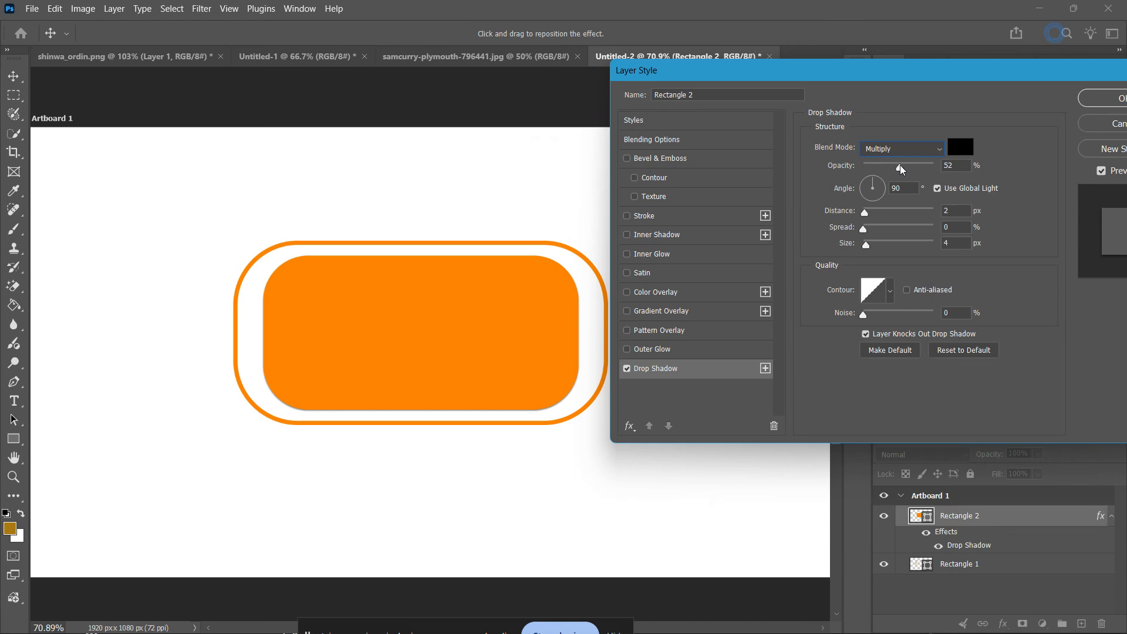
{"action": "left_click_drag", "start_coordinate": [901, 166], "coordinate": [897, 168]}
{"action": "left_click_drag", "start_coordinate": [898, 165], "coordinate": [899, 165]}
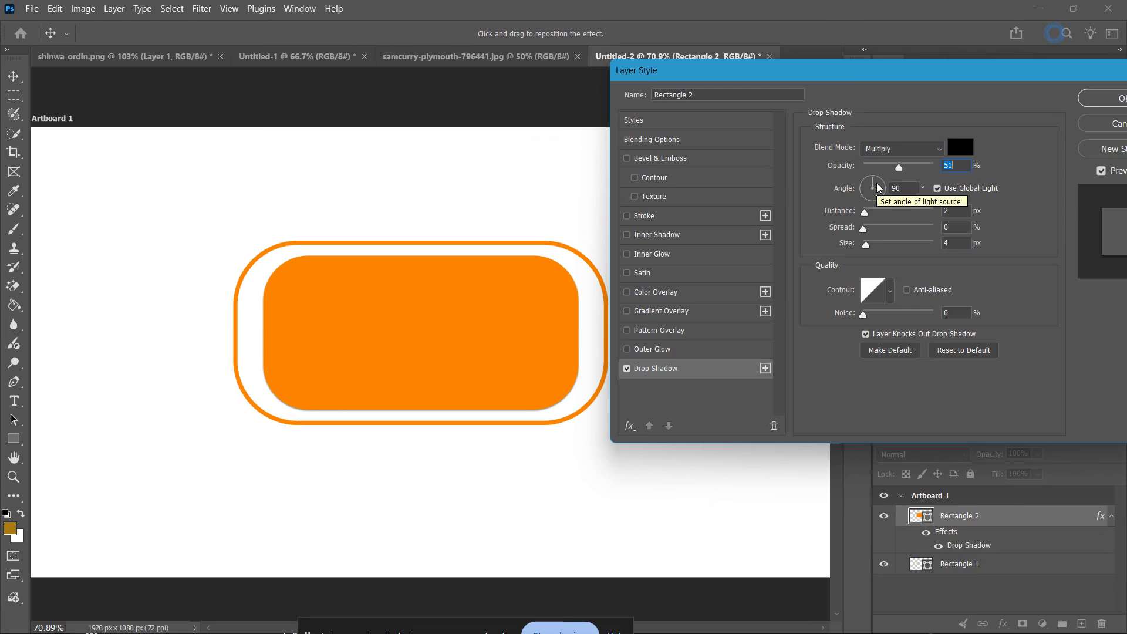
Try different light directions for the drop shadow, ending with an angle of 120°.
{"action": "left_click_drag", "start_coordinate": [872, 179], "coordinate": [873, 209]}
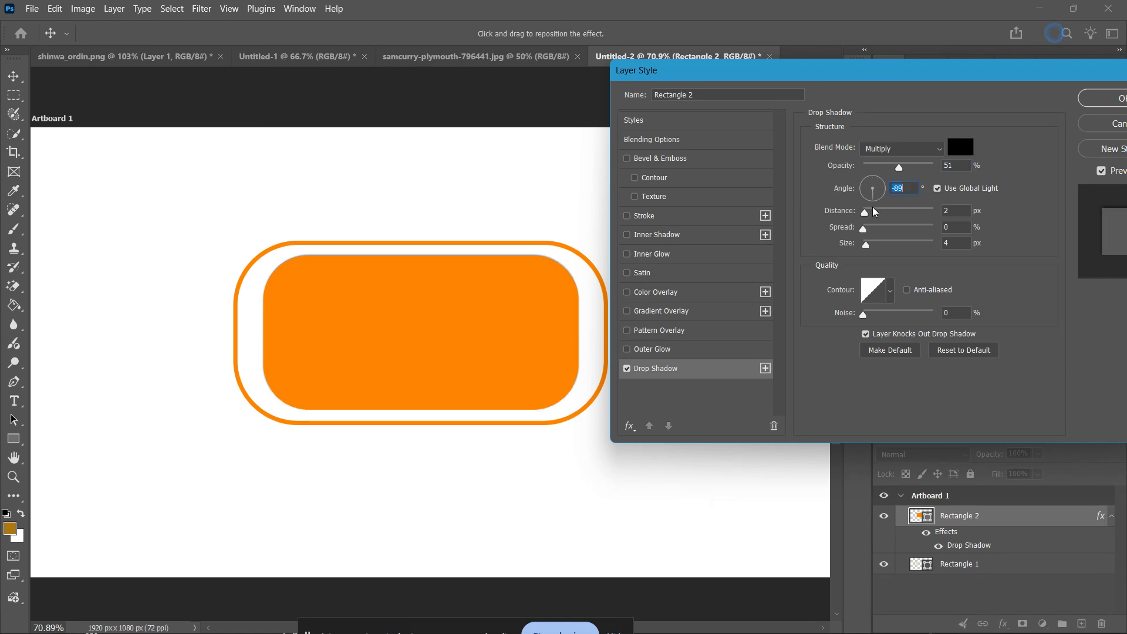
{"action": "left_click", "coordinate": [866, 191]}
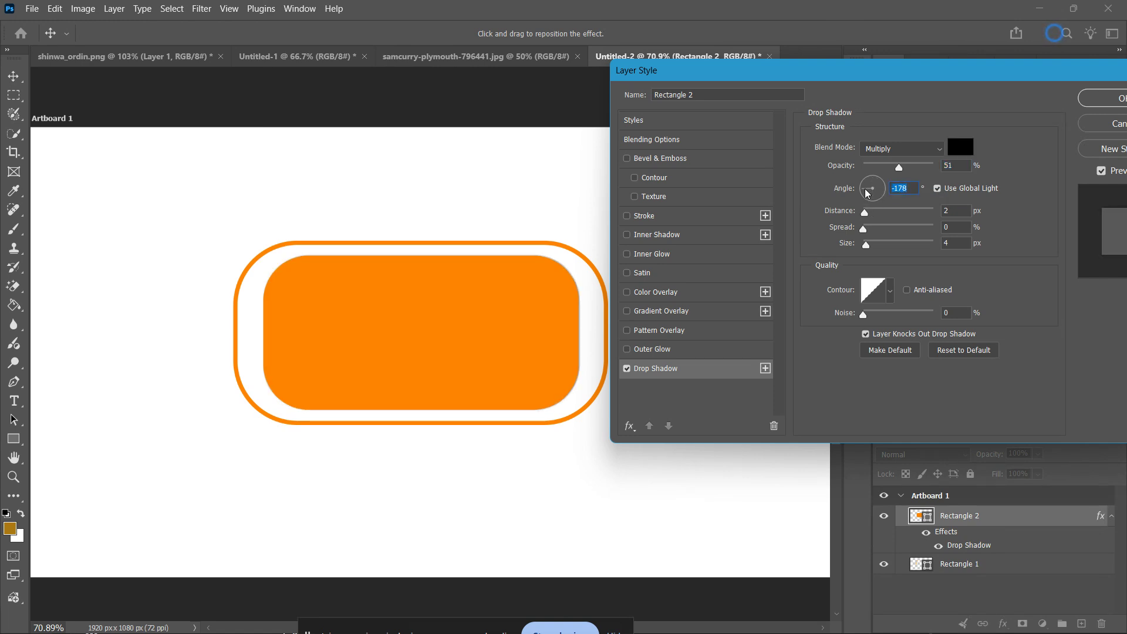
{"action": "type", "text": "120"}
{"action": "key", "text": "Return"}
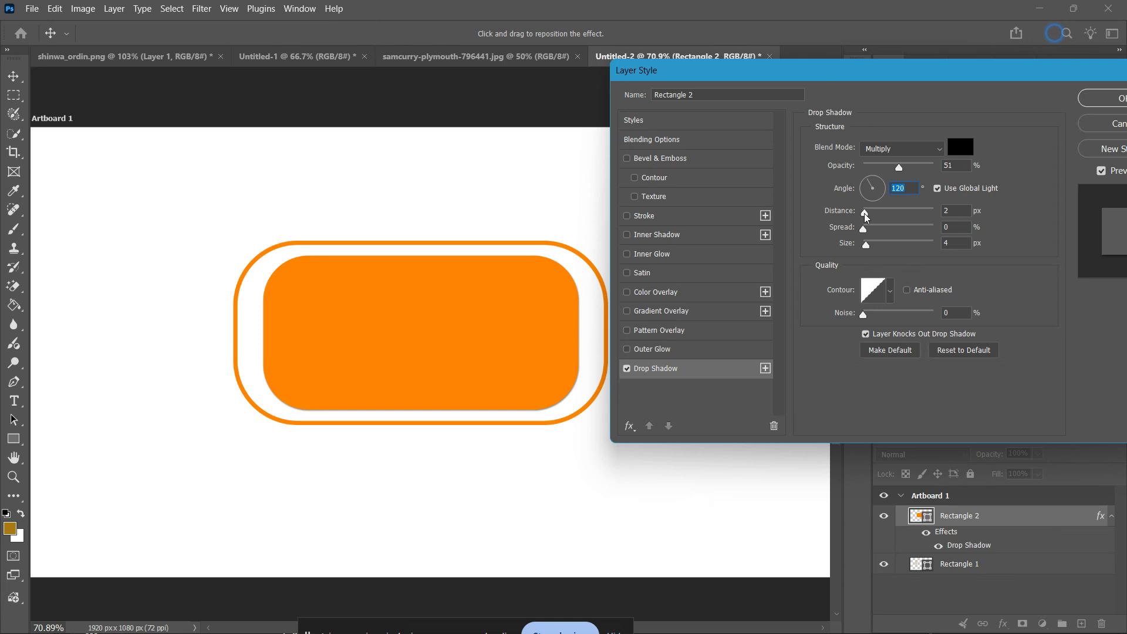
Set the drop shadow's angle to -42° and its distance to 12 px.
{"action": "left_click_drag", "start_coordinate": [865, 217], "coordinate": [879, 194]}
{"action": "left_click", "coordinate": [875, 198]}
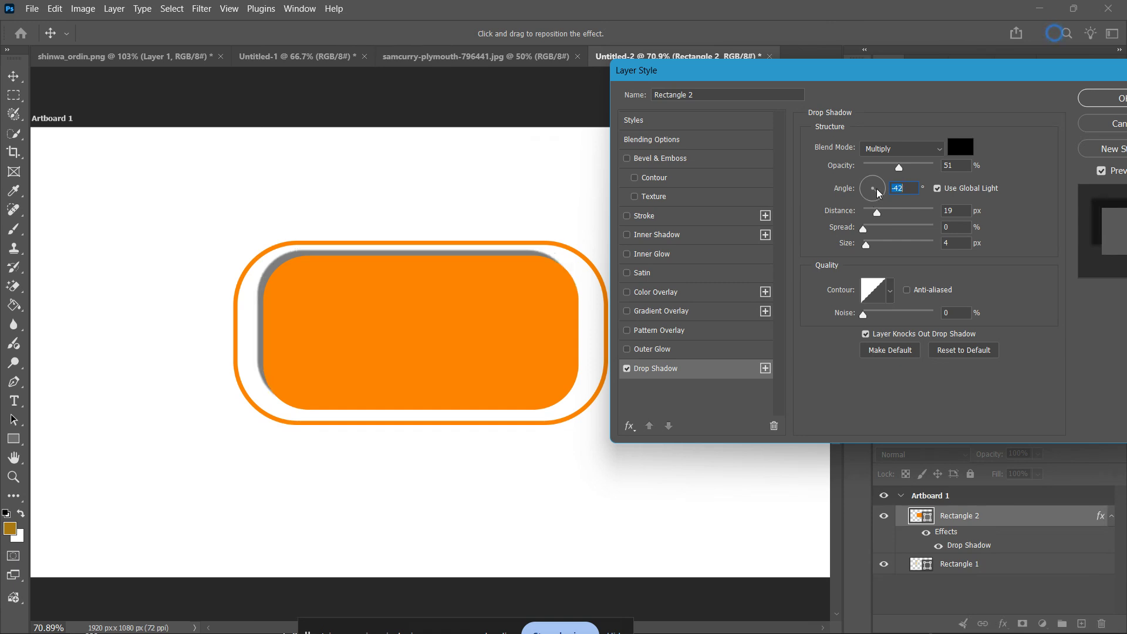
{"action": "left_click_drag", "start_coordinate": [878, 213], "coordinate": [872, 213]}
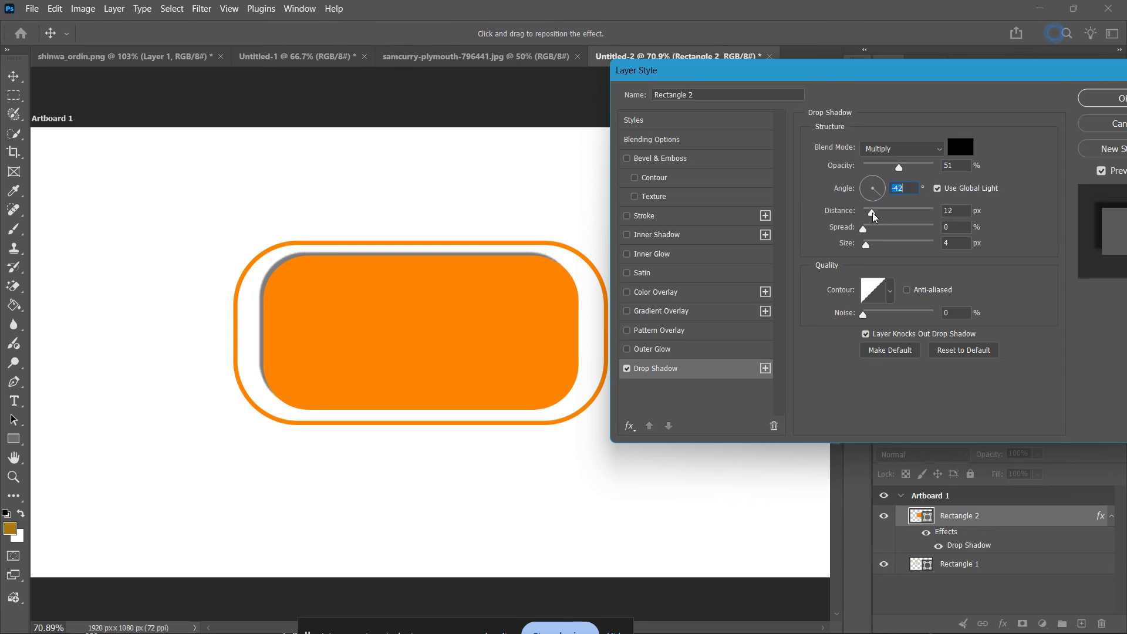
{"action": "left_click", "coordinate": [872, 213]}
Set the drop shadow's spread to 7% and size to 18 px, apply the layer style and deselect the rectangle.
{"action": "mouse_move", "coordinate": [864, 229]}
{"action": "left_mouse_down"}
{"action": "mouse_move", "coordinate": [924, 228]}
{"action": "mouse_move", "coordinate": [870, 231]}
{"action": "left_mouse_up"}
{"action": "left_click_drag", "start_coordinate": [866, 246], "coordinate": [878, 251]}
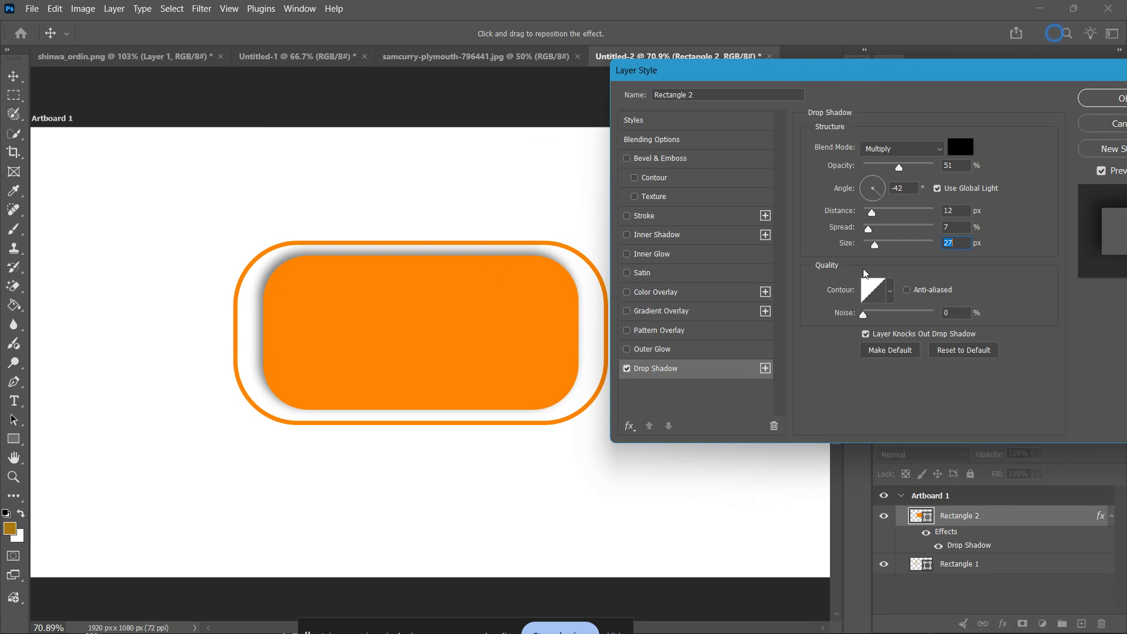
{"action": "mouse_move", "coordinate": [874, 246]}
{"action": "left_mouse_down"}
{"action": "mouse_move", "coordinate": [925, 252]}
{"action": "mouse_move", "coordinate": [874, 253]}
{"action": "left_mouse_up"}
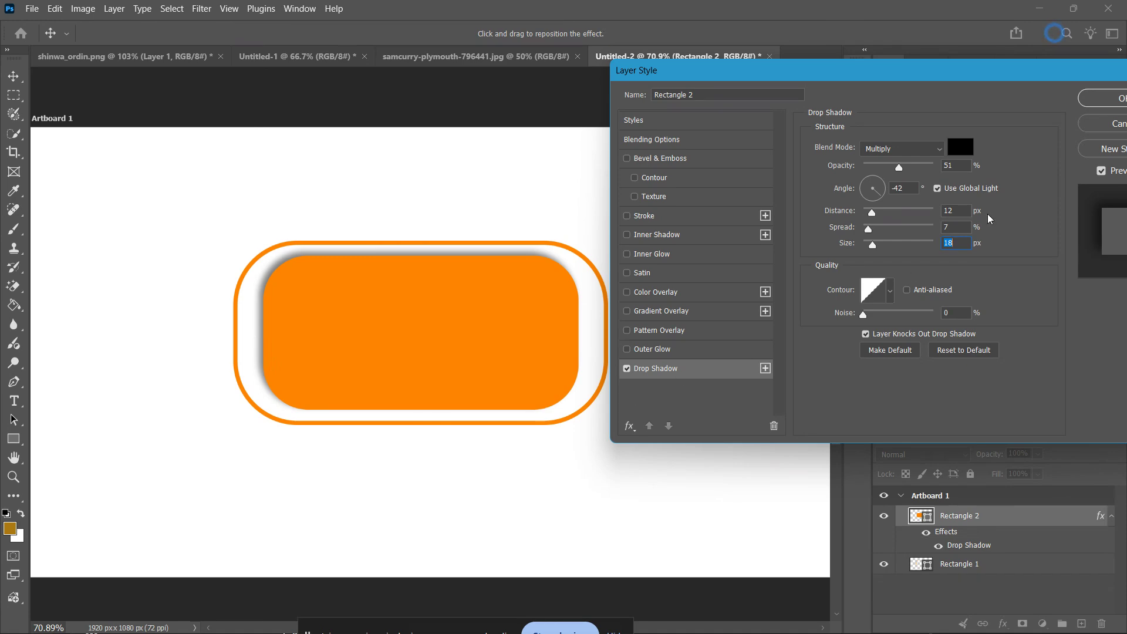
{"action": "left_click", "coordinate": [1104, 106]}
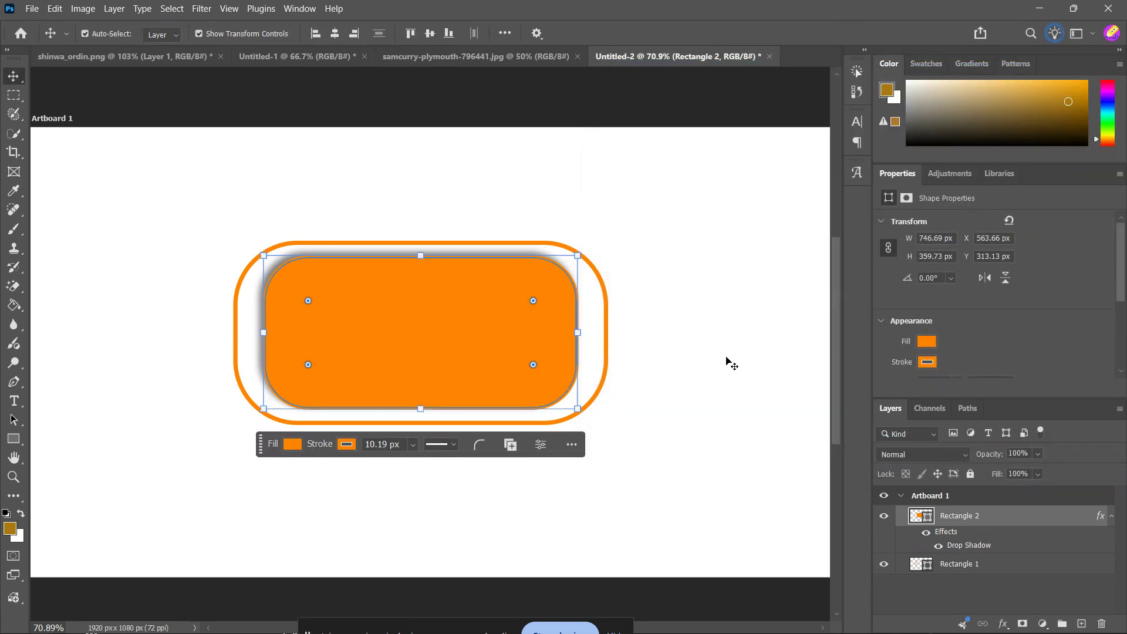
{"action": "left_click", "coordinate": [716, 368]}
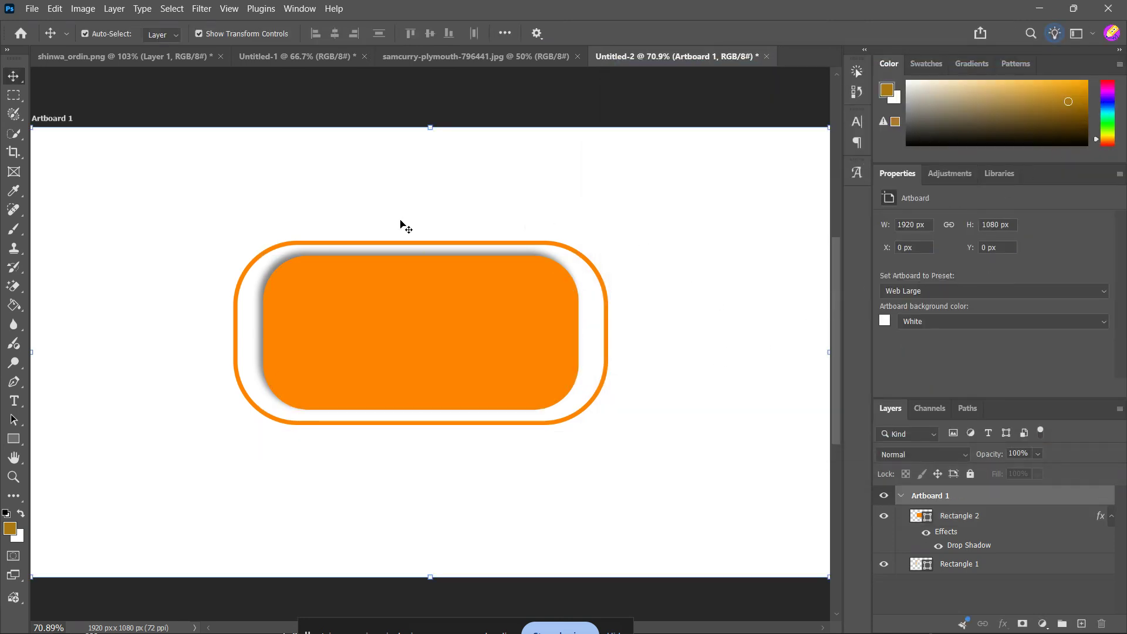
Reopen Rectangle 2's Drop Shadow settings to review them, close them and deselect the rectangle.
{"action": "left_click", "coordinate": [1045, 548]}
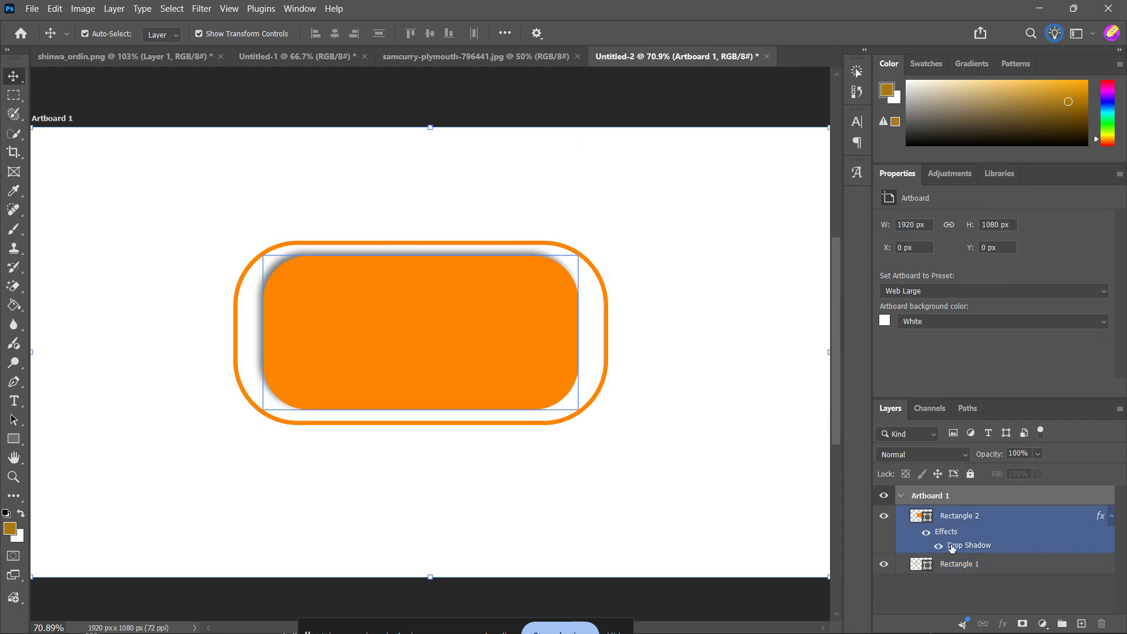
{"action": "double_click", "coordinate": [1019, 552]}
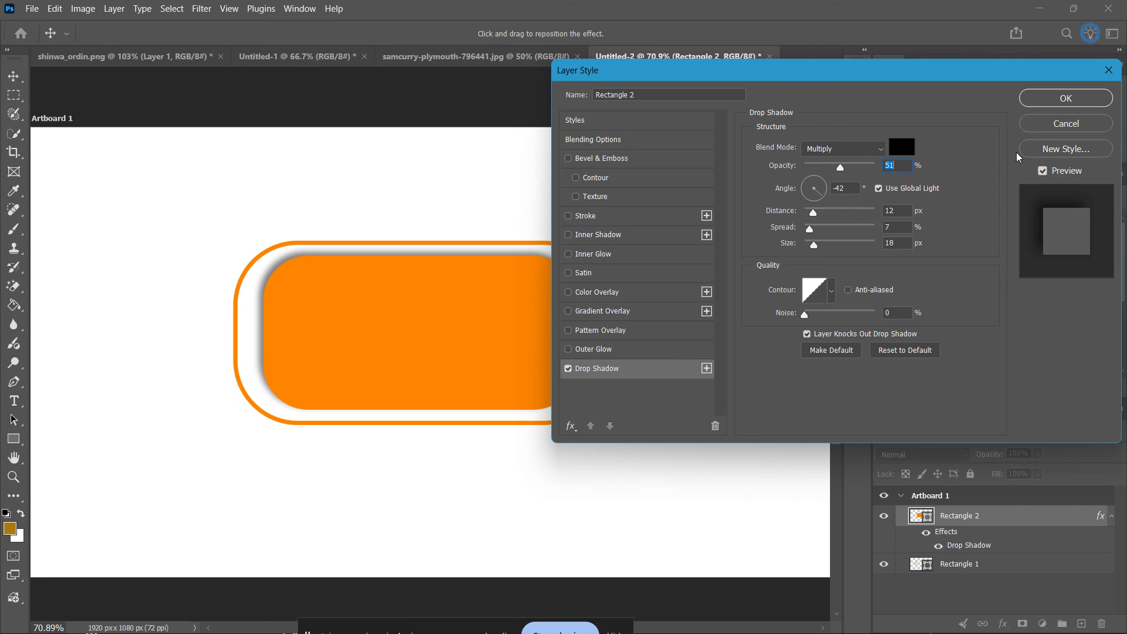
{"action": "left_click", "coordinate": [1066, 100]}
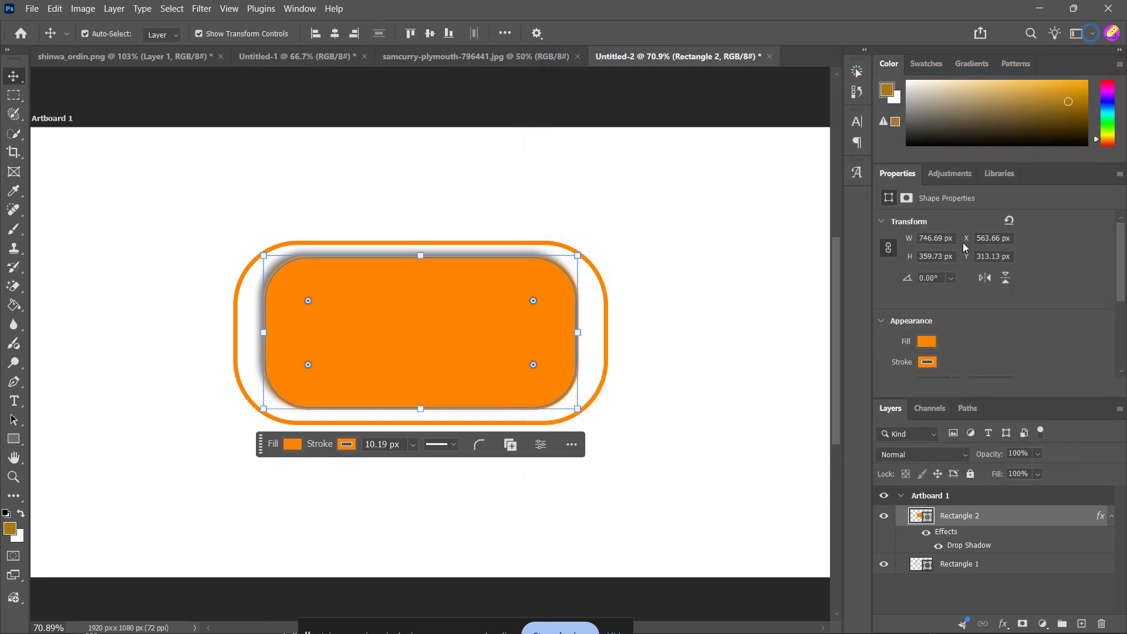
{"action": "left_click", "coordinate": [767, 413]}
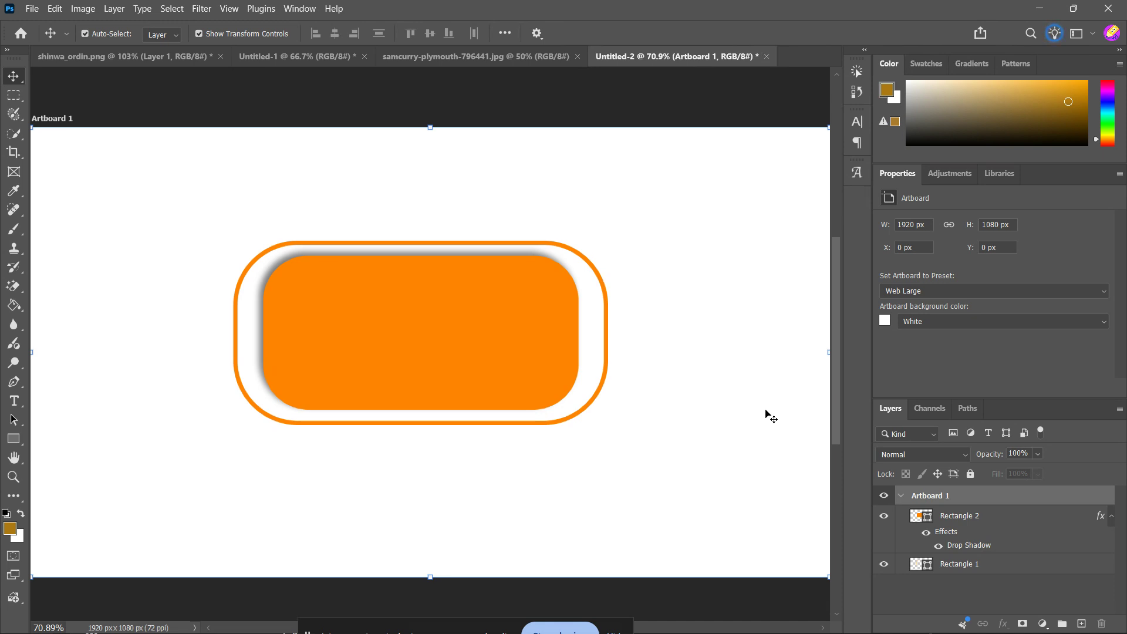
{"action": "left_click", "coordinate": [972, 545]}
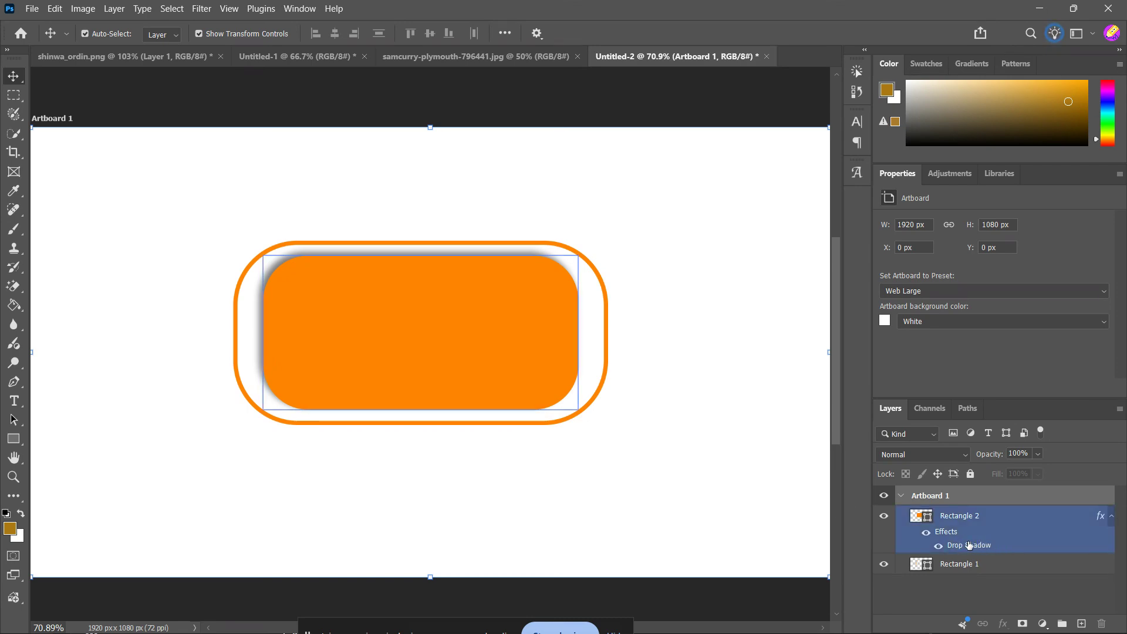
{"action": "left_click", "coordinate": [812, 458]}
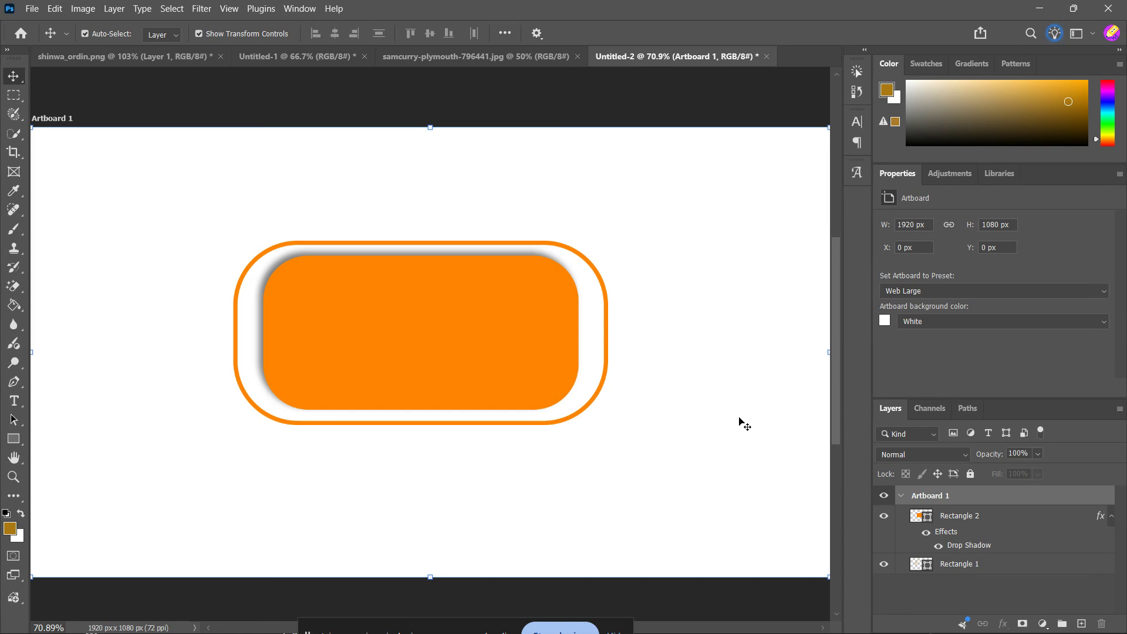